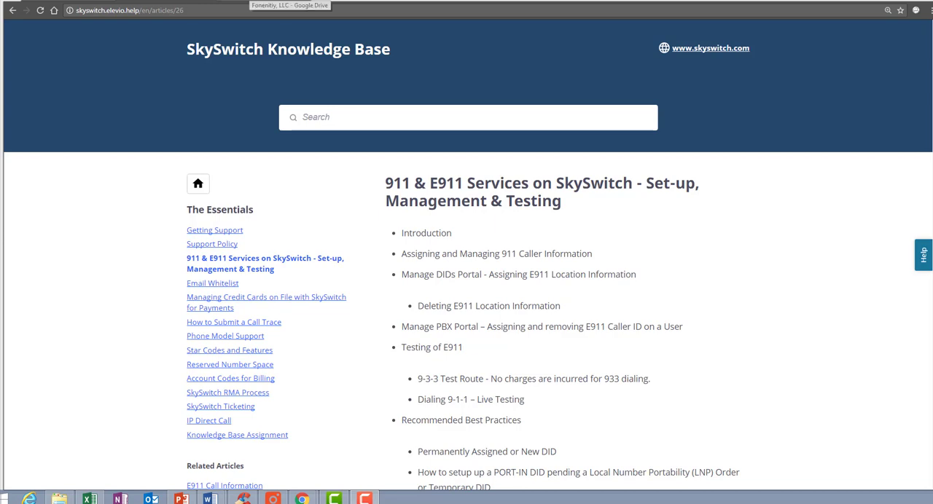
Step: Switch to the agreement in Google Drive and read the e911 Services Rider
left_click(289, 2)
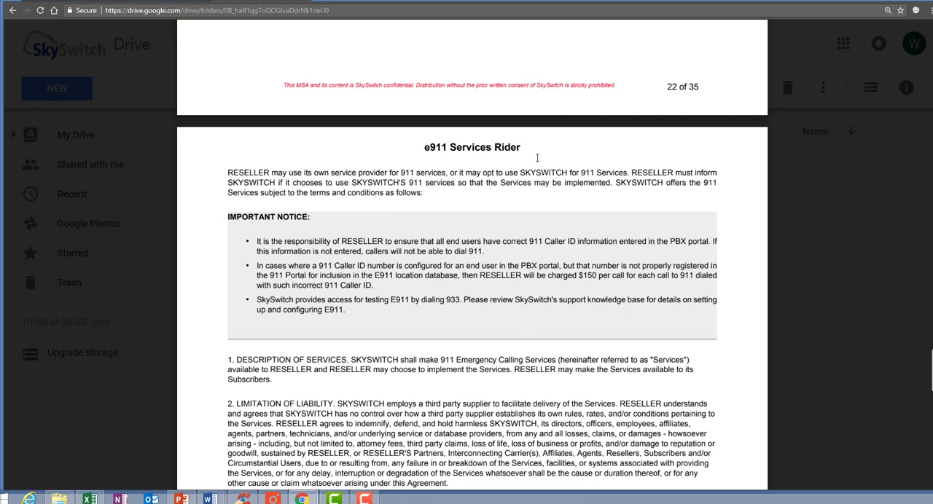
scroll(537, 160, "down", 1)
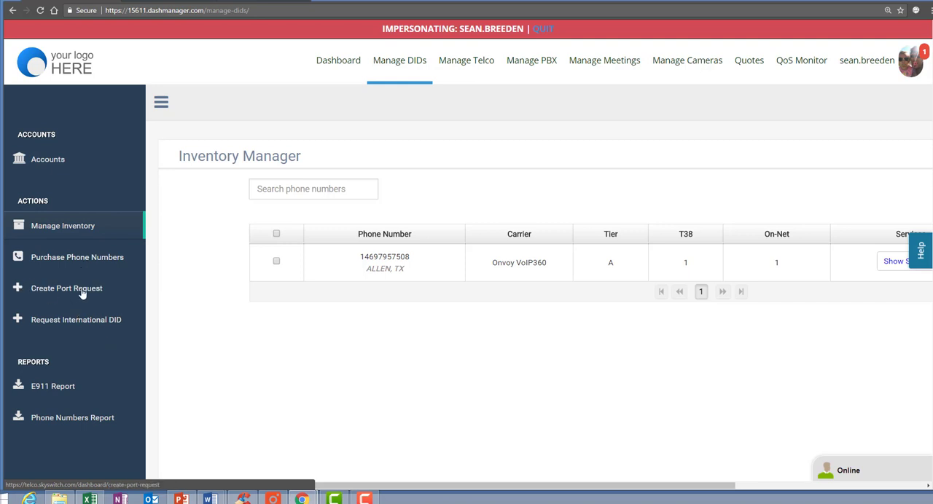
Step: Search the Manage DIDs phone number inventory for 469795 and show the services of the third number found
left_click(97, 228)
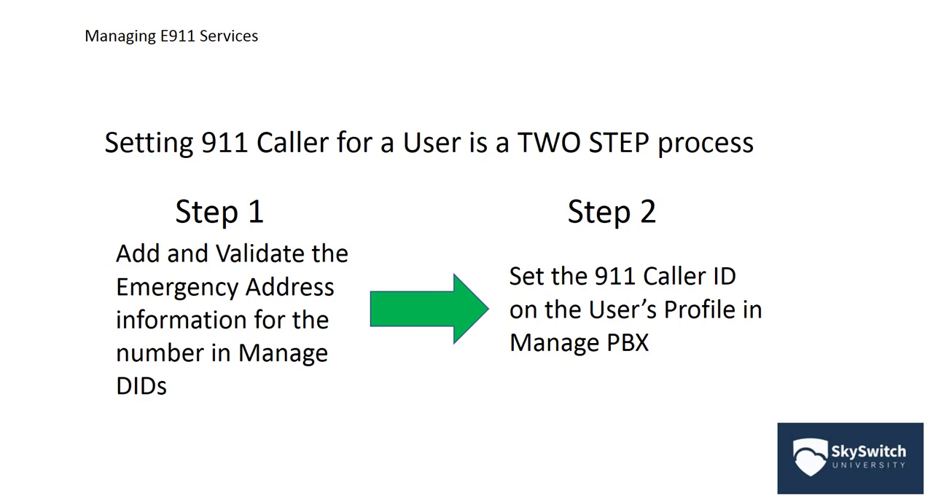
key("alt+Tab")
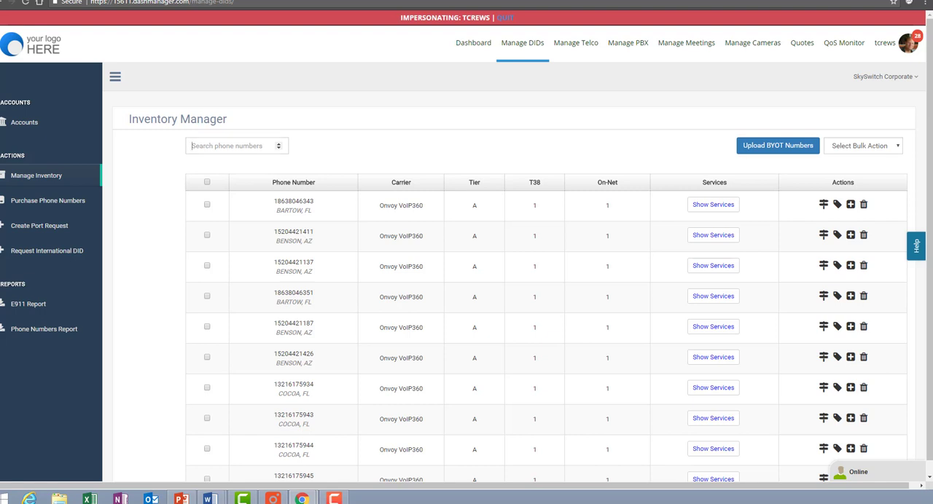
left_click(229, 150)
type("469795")
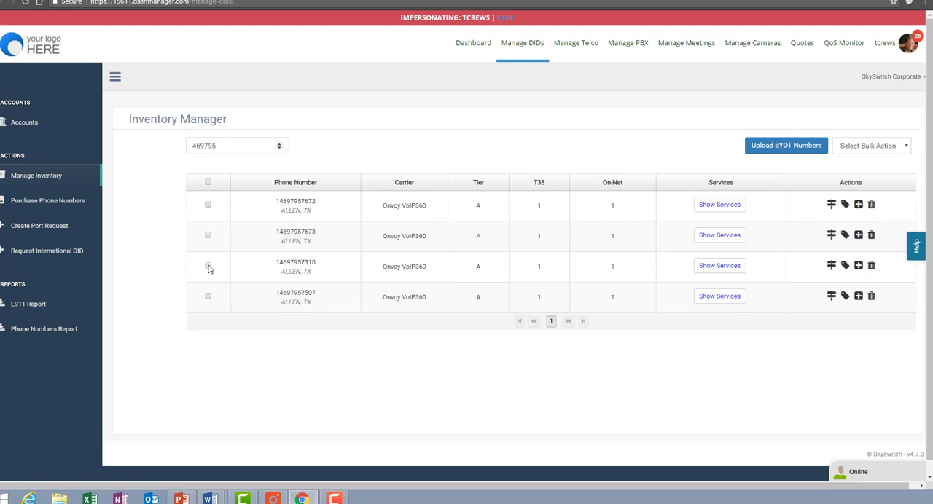
left_click(725, 268)
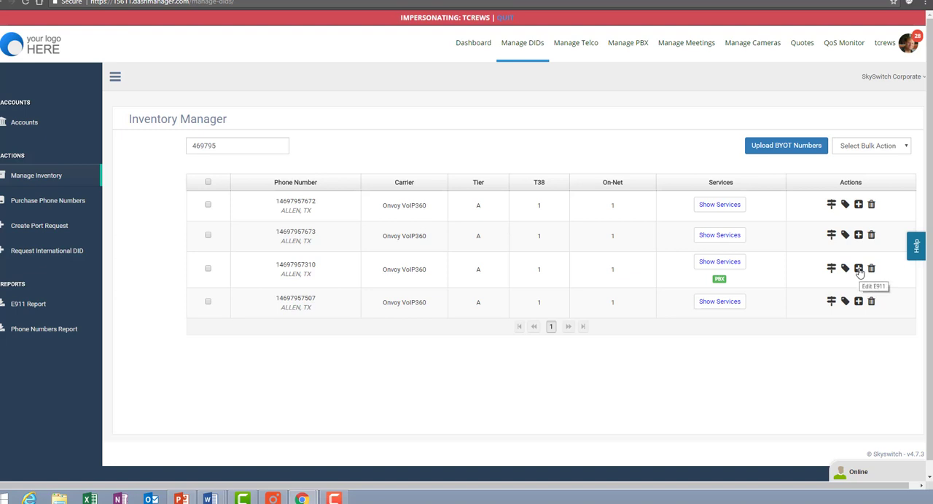
Step: Open the E911 configuration for the third listed number and enter only the house number as the street number
left_click(859, 269)
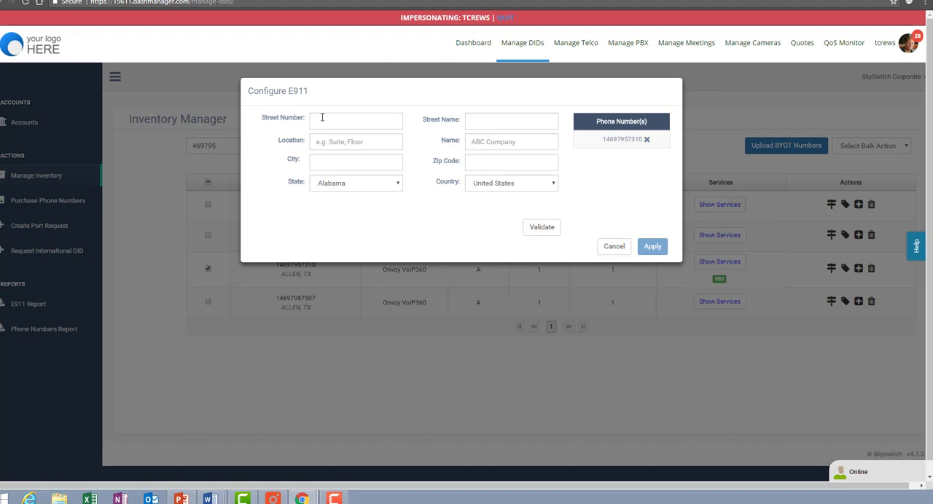
left_click(322, 117)
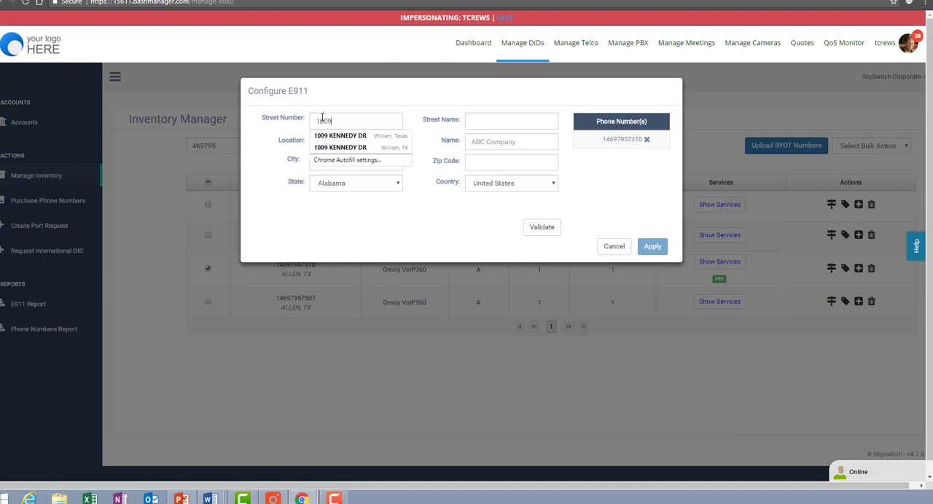
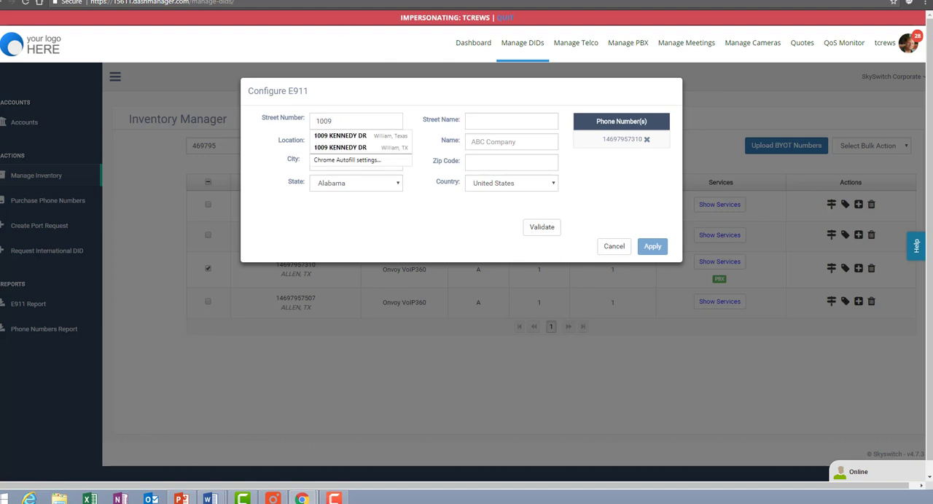
left_click(358, 103)
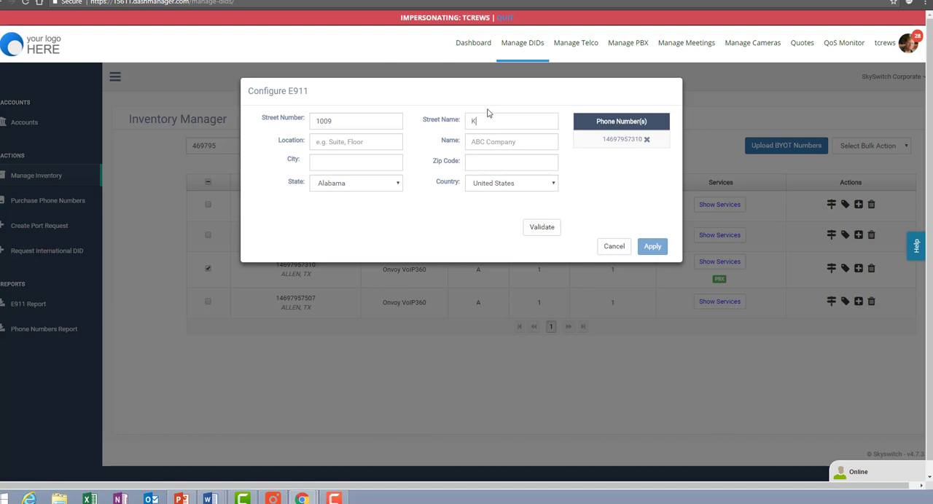
Step: Fill in the E911 street name, customer name, city and ZIP code, and set the state to Texas
left_click(485, 142)
type("Brister")
left_click(314, 159)
key("Tab")
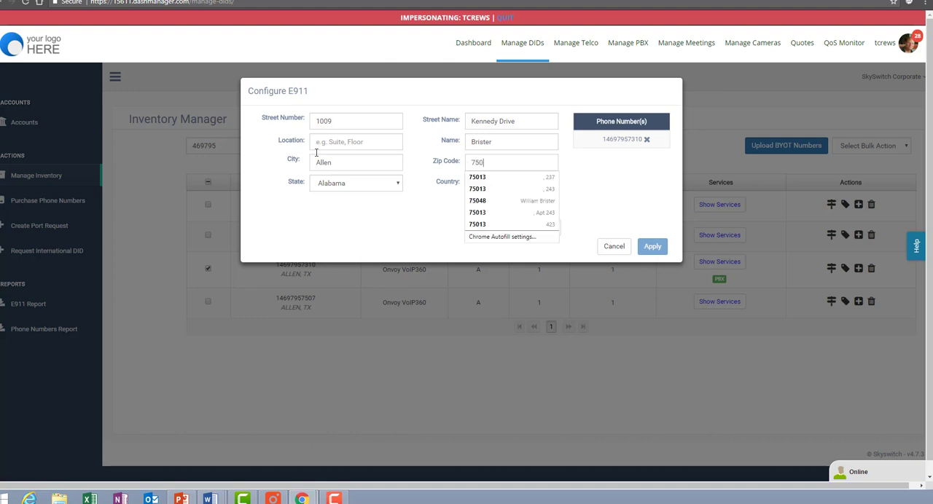
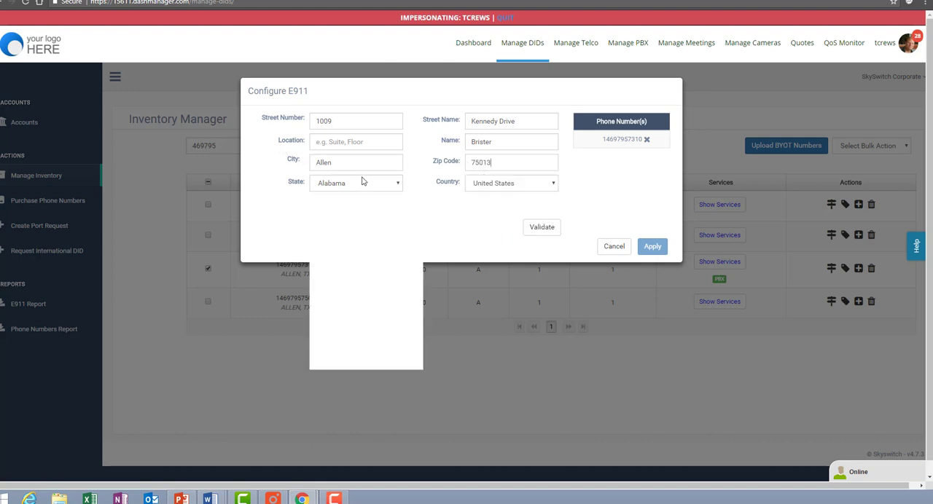
scroll(336, 340, "down", 4)
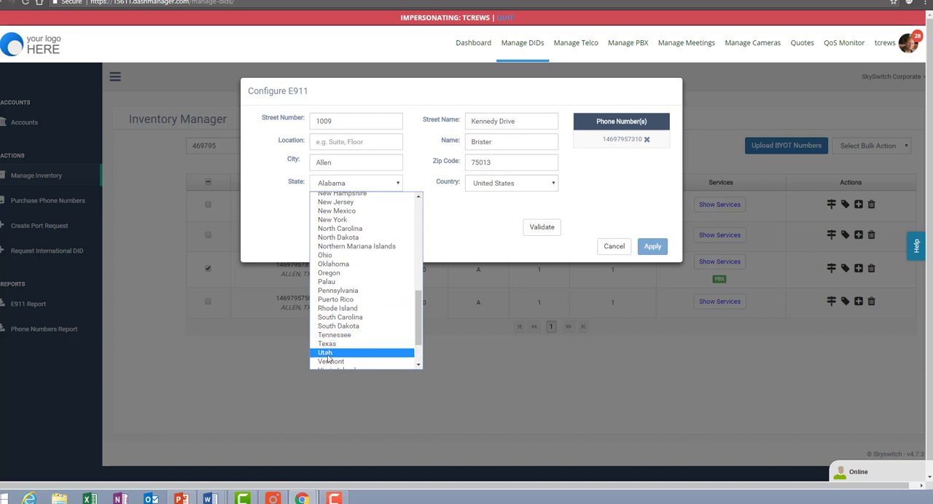
left_click(326, 344)
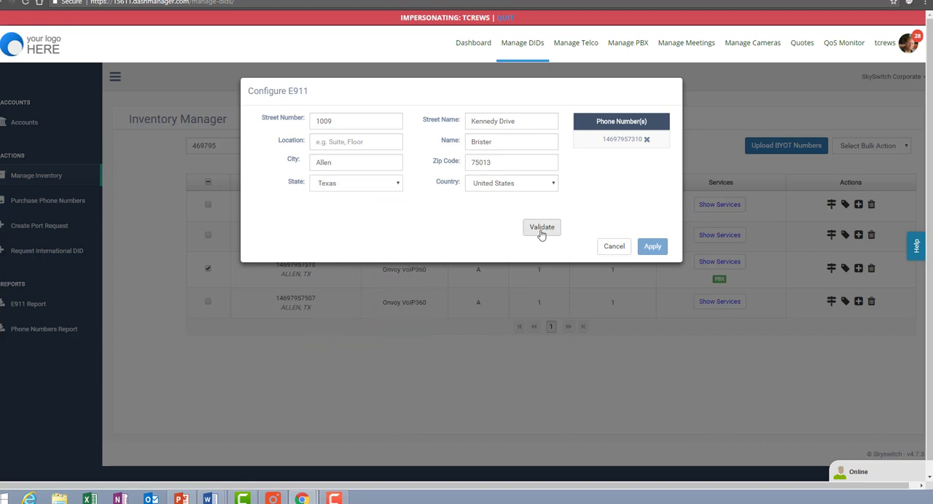
Step: Validate the E911 address and apply it to the number, refreshing the number's displayed services
left_click(543, 231)
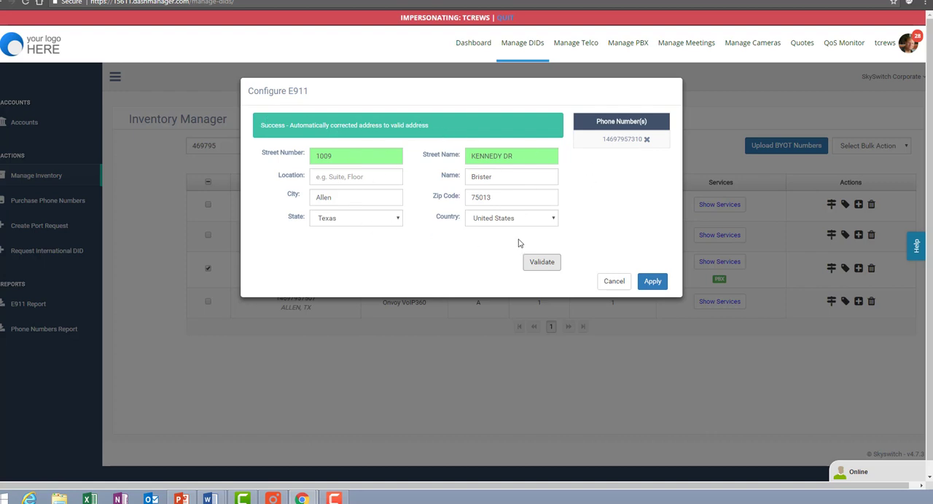
left_click(658, 284)
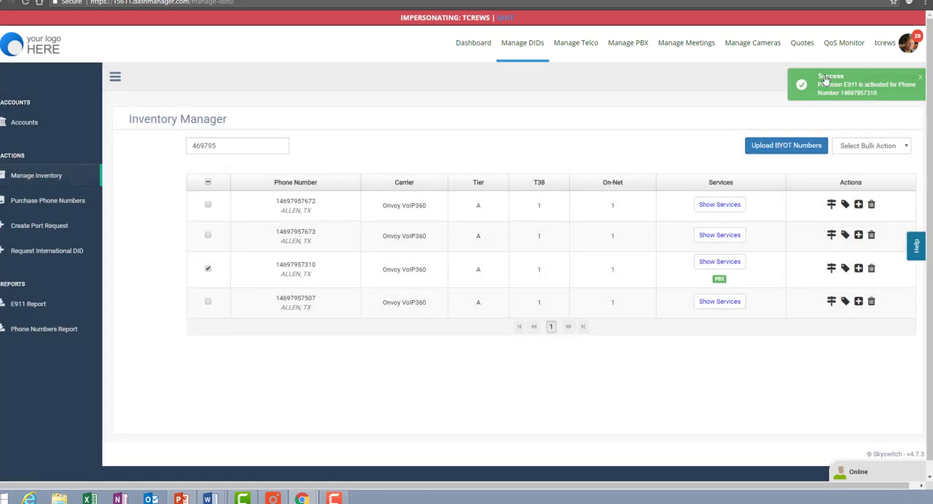
left_click(849, 82)
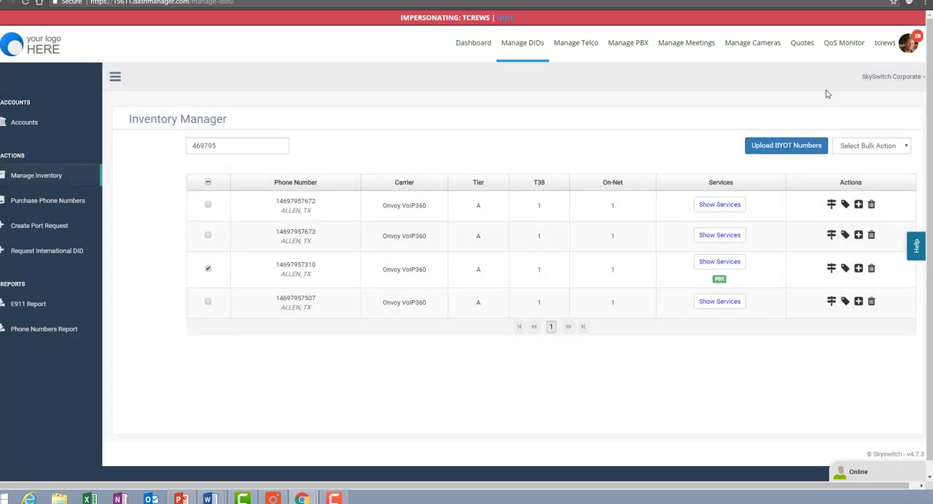
left_click(718, 264)
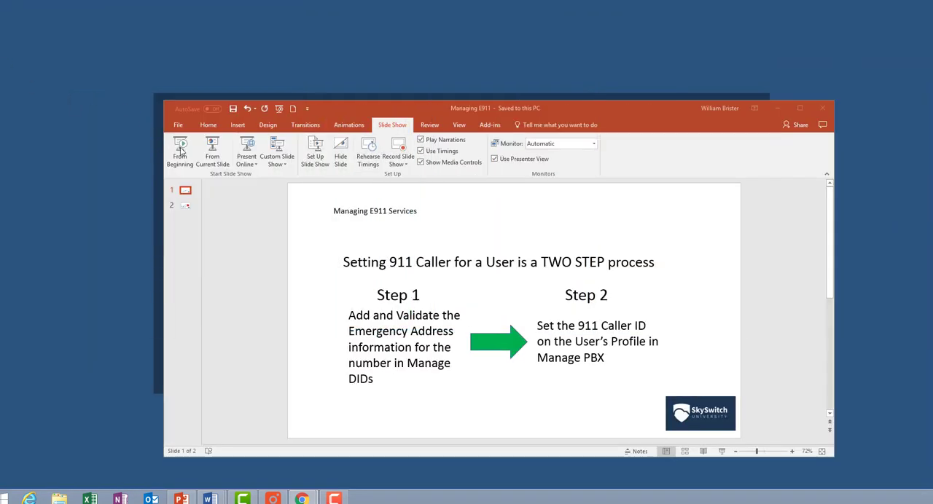
Step: Play the Managing E911 slide show in PowerPoint from the beginning, and return to the inventory in the browser
left_click(180, 153)
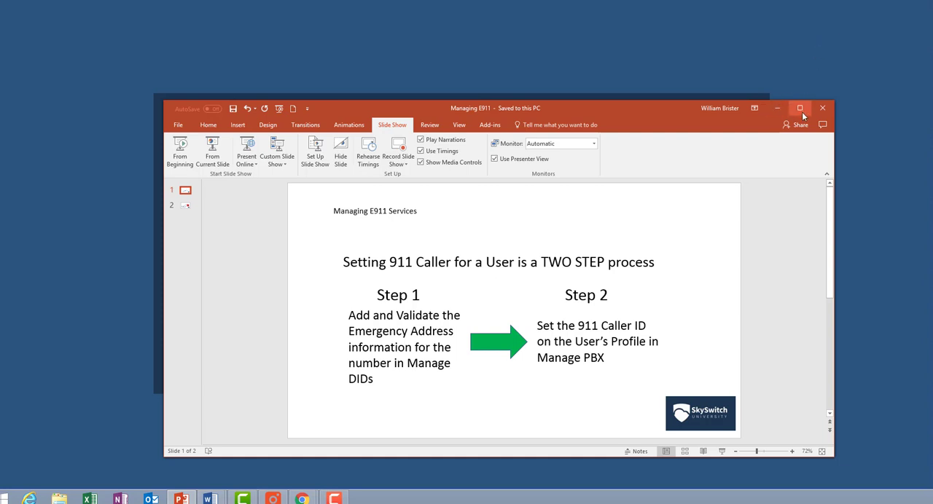
left_click(776, 108)
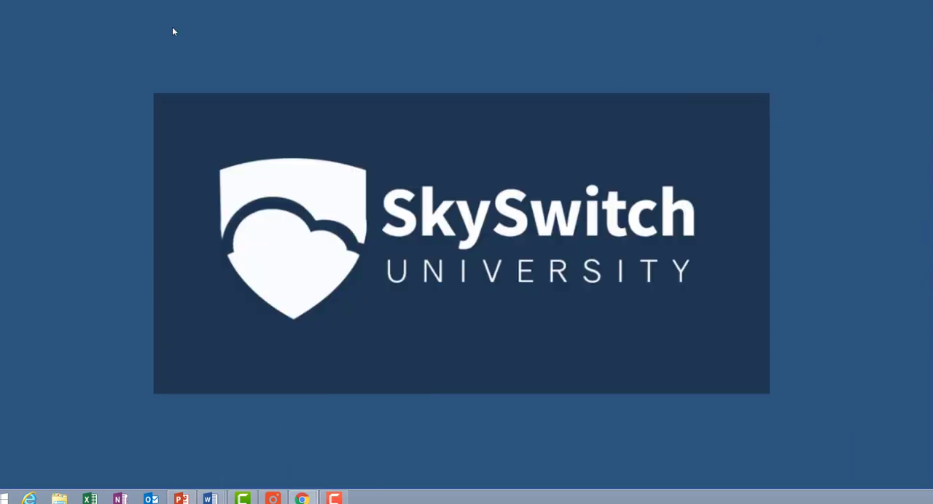
left_click_drag(0, 4, 544, 0)
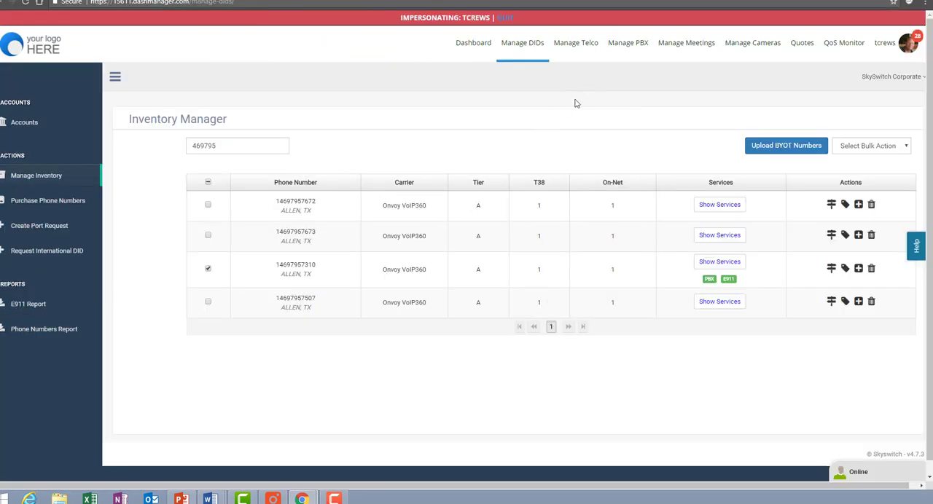
Step: In Manage PBX, open the Phone User profile (extension 200) in the SkySwitch domain and review its Caller ID Information
mouse_move(628, 48)
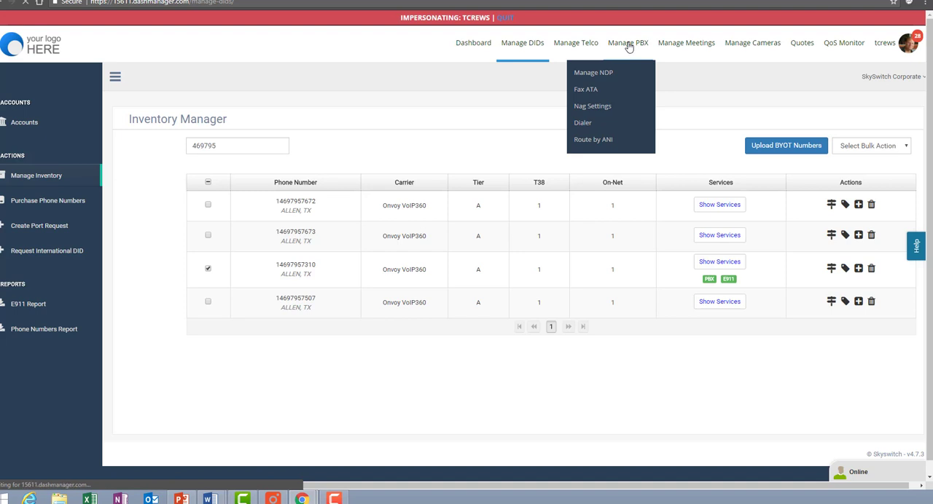
left_click(629, 47)
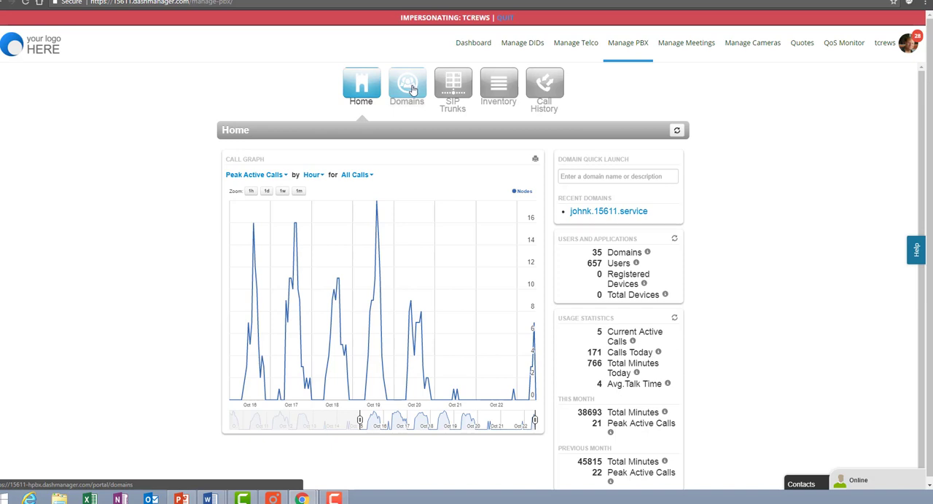
left_click(412, 89)
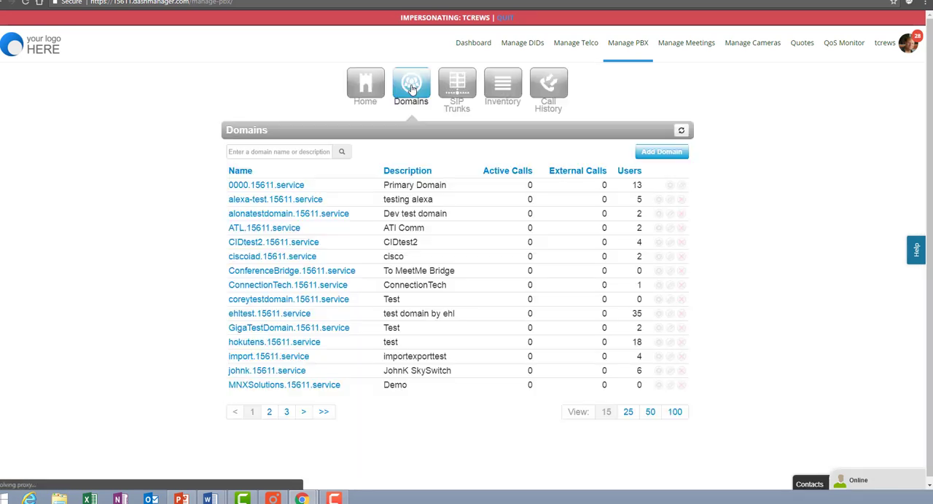
left_click(270, 372)
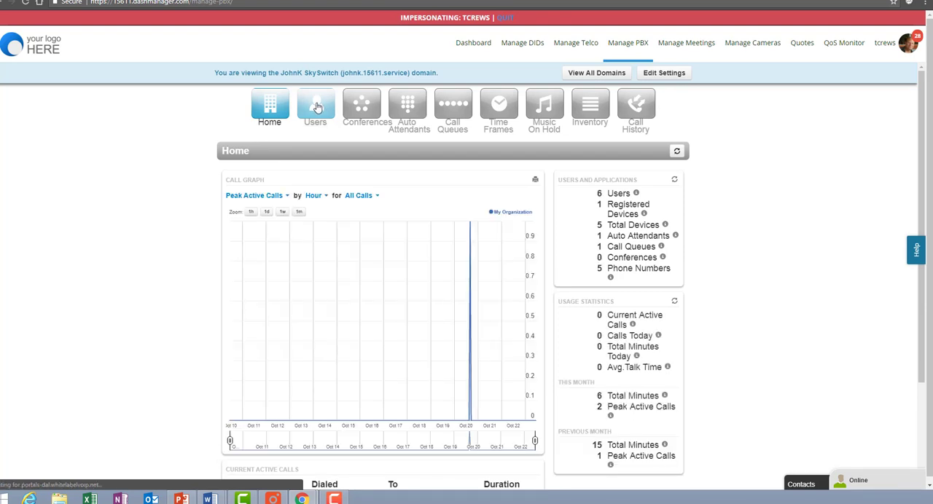
left_click(317, 107)
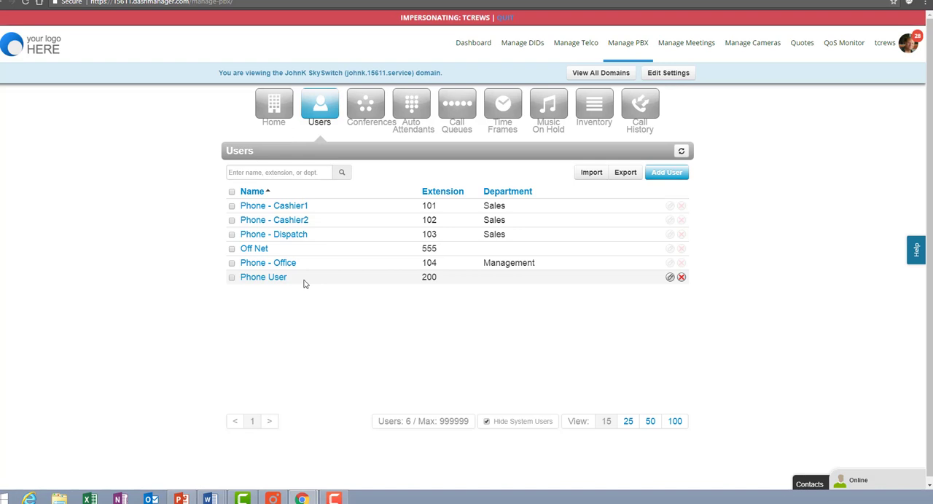
left_click(275, 280)
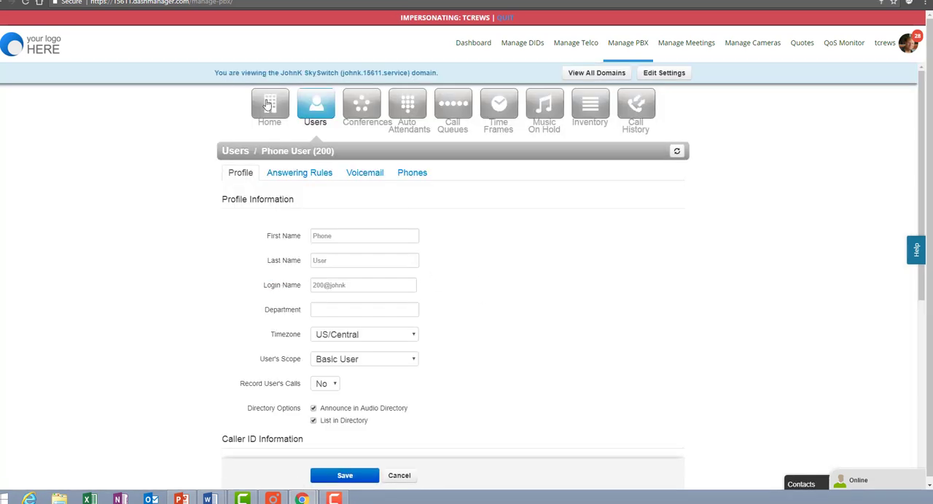
scroll(471, 286, "down", 2)
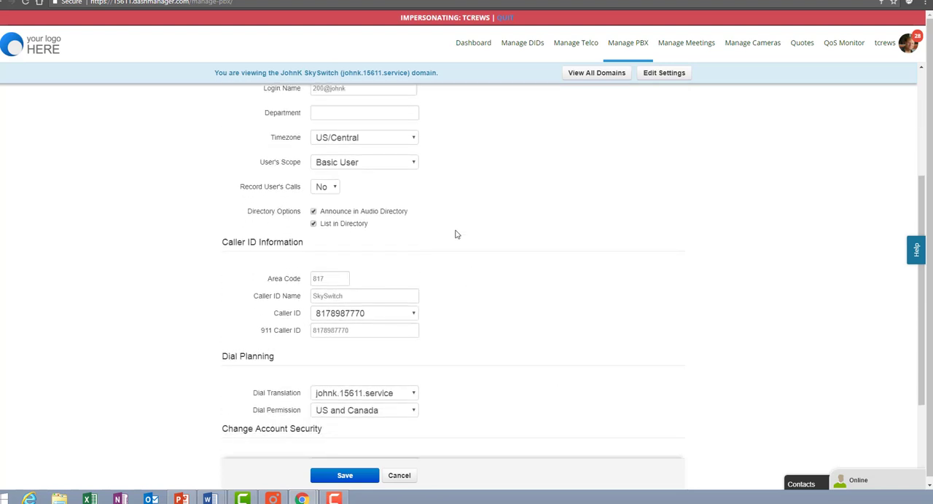
scroll(458, 232, "up", 2)
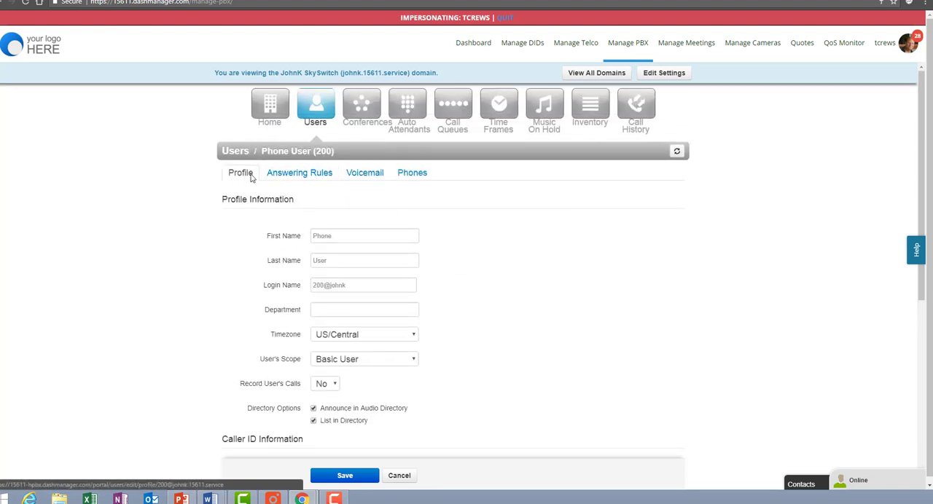
scroll(525, 256, "down", 3)
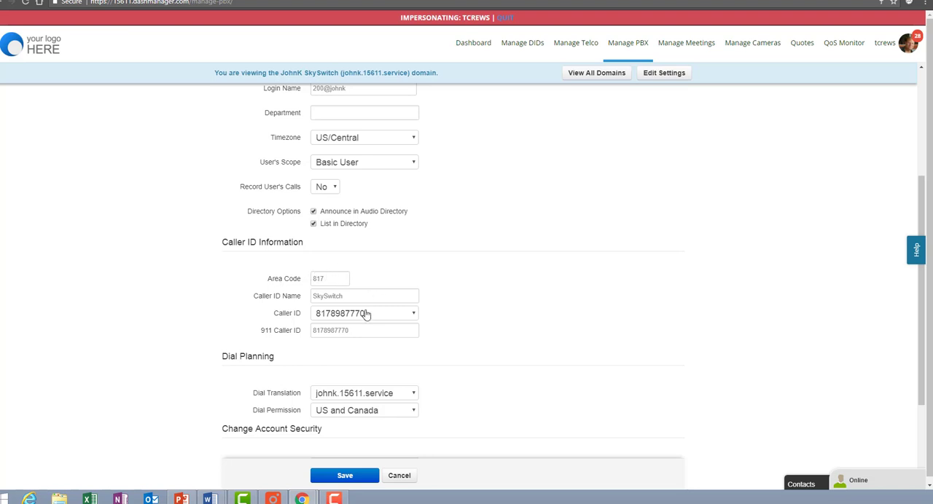
Step: Review the new-user defaults in the domain settings, focusing on the 911 Caller ID, and close them without saving
left_click(671, 77)
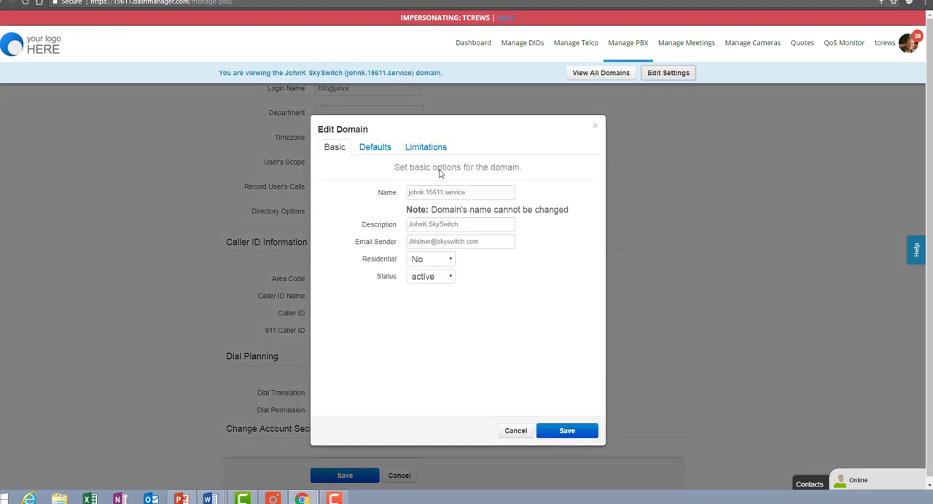
left_click(378, 148)
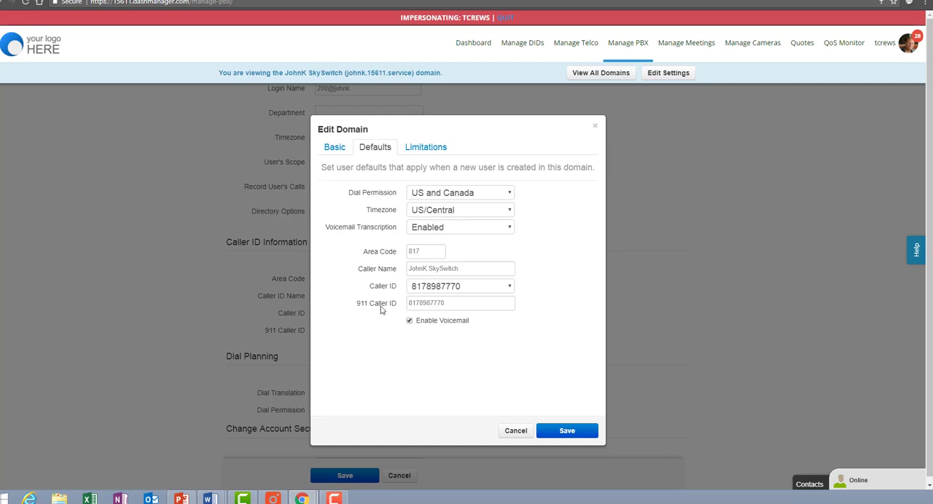
left_click_drag(409, 302, 463, 307)
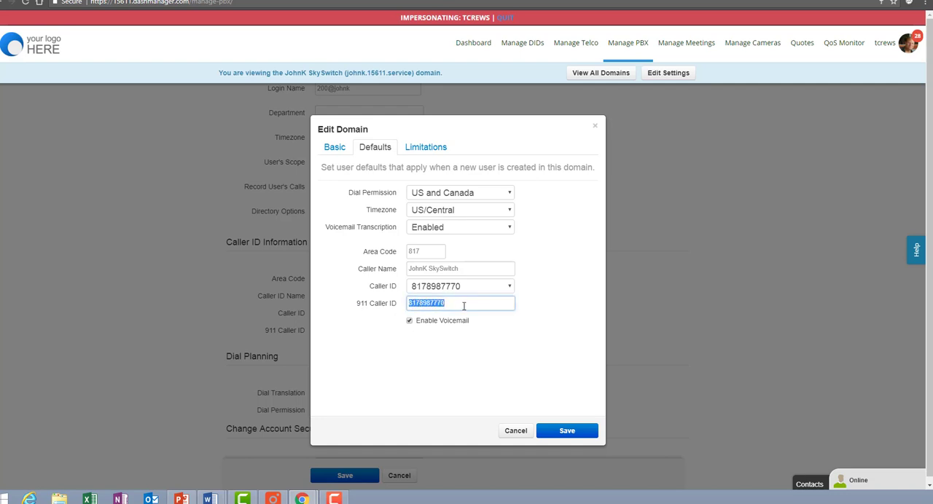
left_click(409, 321)
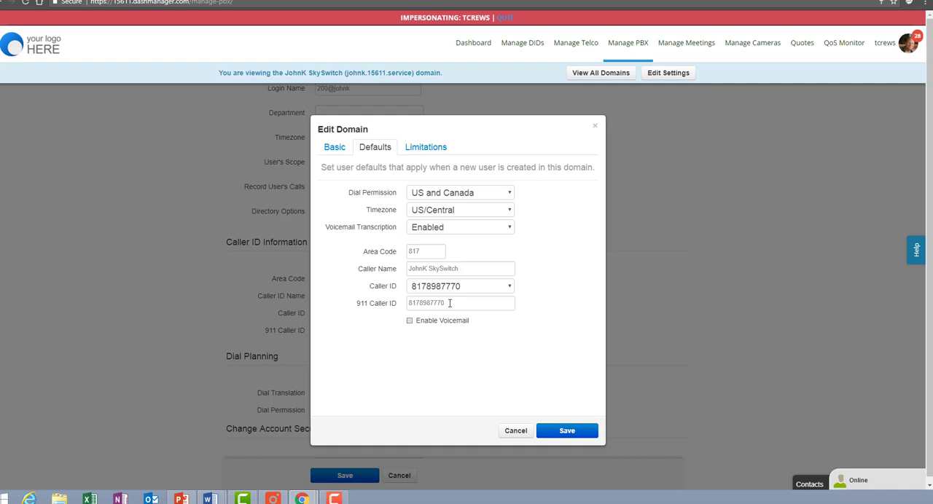
left_click(450, 303)
key("shift+Left")
key("shift+Left")
key("shift+Left")
key("shift+Left")
key("shift+Left")
key("shift+Left")
key("shift+Left")
key("shift+Left")
key("shift+Left")
key("shift+Left")
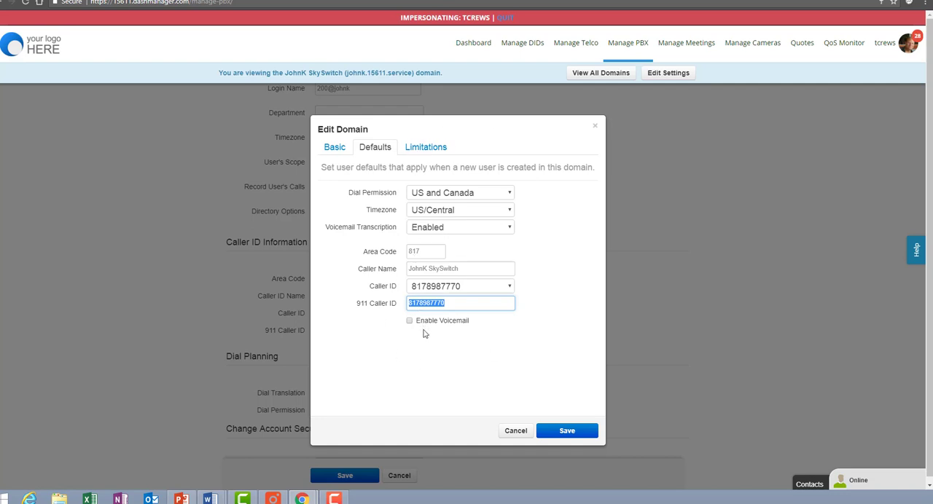
left_click(516, 431)
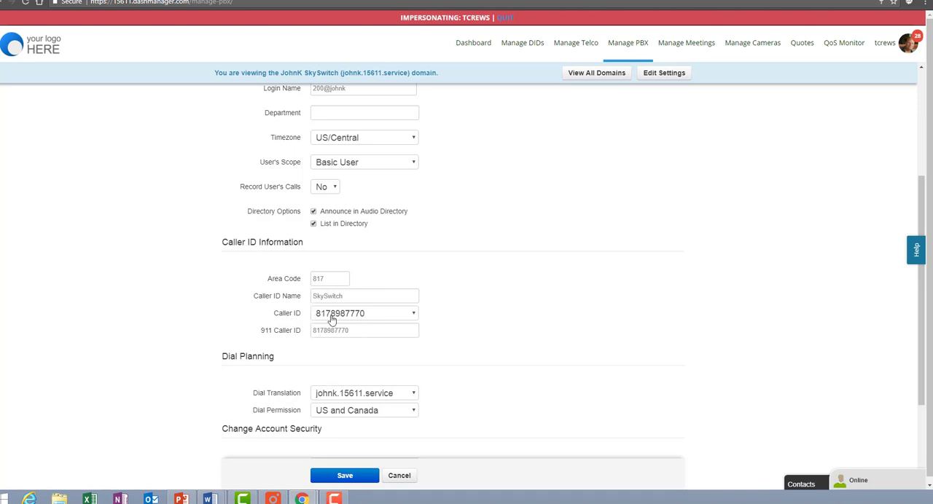
Step: Set the Phone User's Caller ID and 911 Caller ID to the same 469 area-code number, and save the profile
left_click(393, 318)
left_click(385, 328)
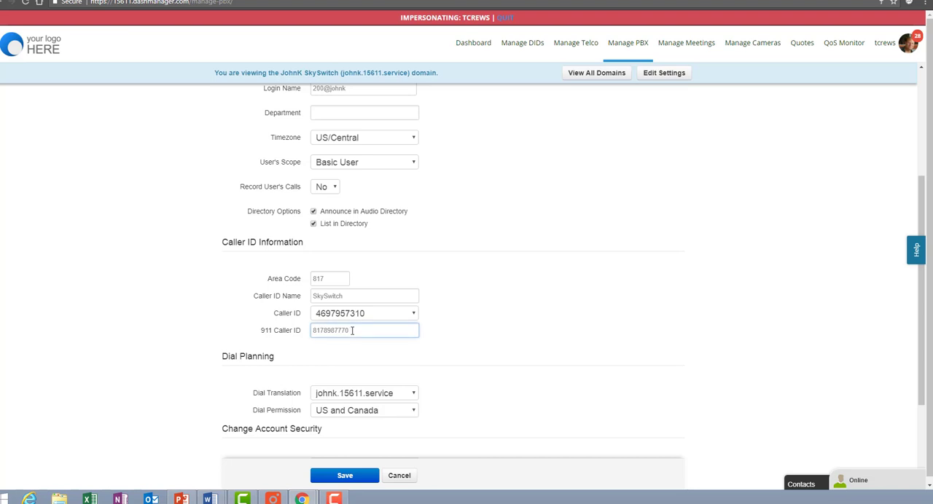
left_click_drag(351, 331, 274, 325)
left_click(365, 349)
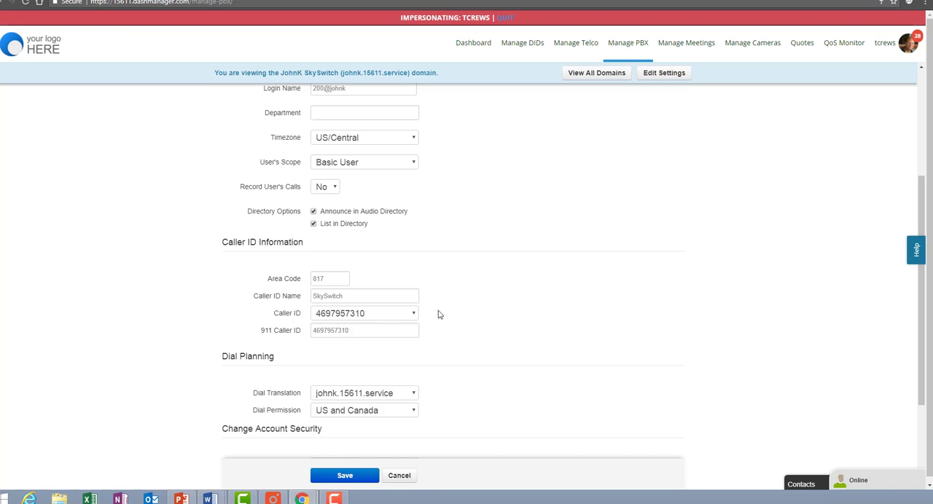
scroll(441, 314, "down", 1)
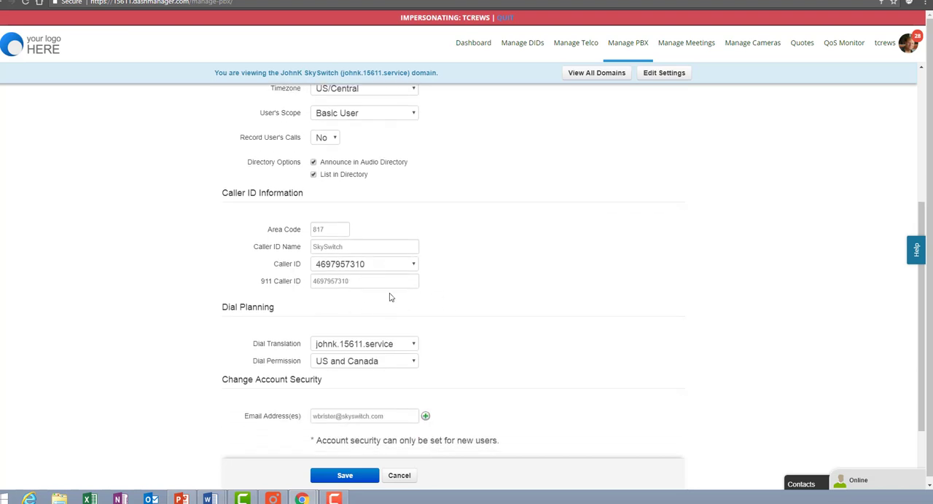
scroll(390, 295, "up", 1)
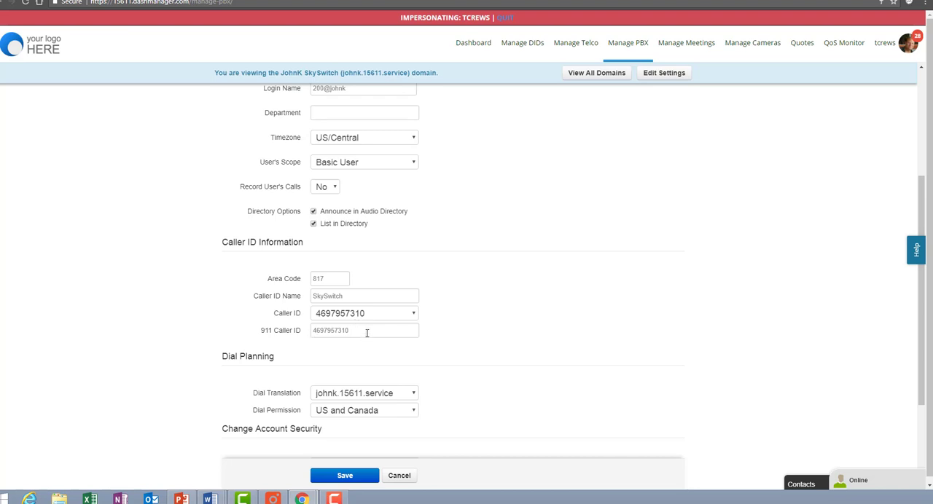
left_click(356, 477)
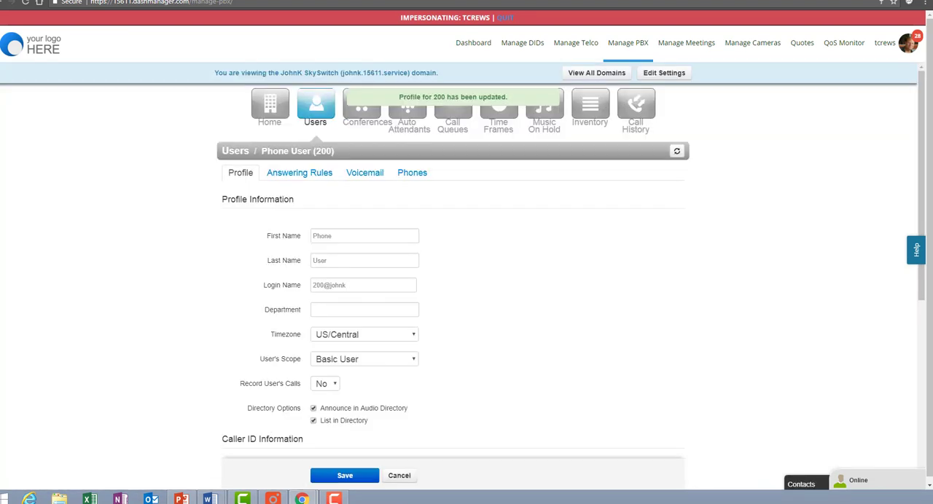
Step: Minimize the browser and switch to the Managing E911 presentation in PowerPoint
left_click_drag(467, 1, 0, 80)
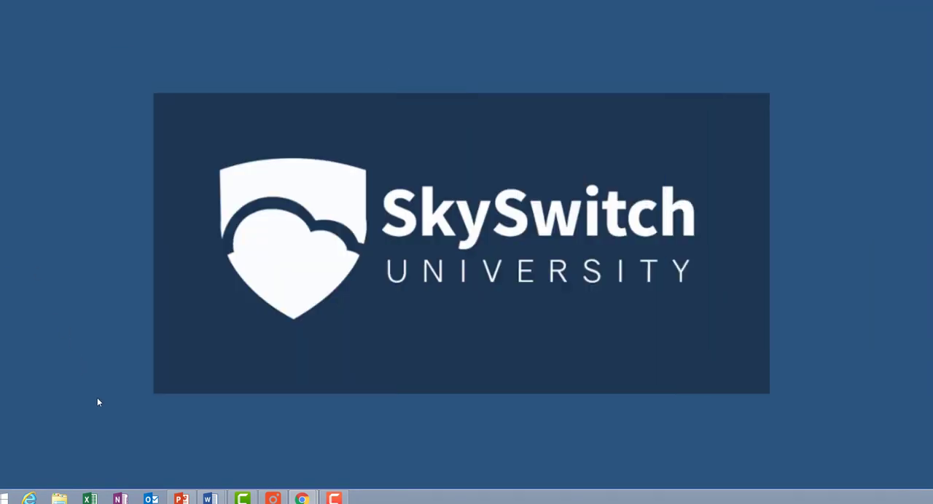
left_click(181, 499)
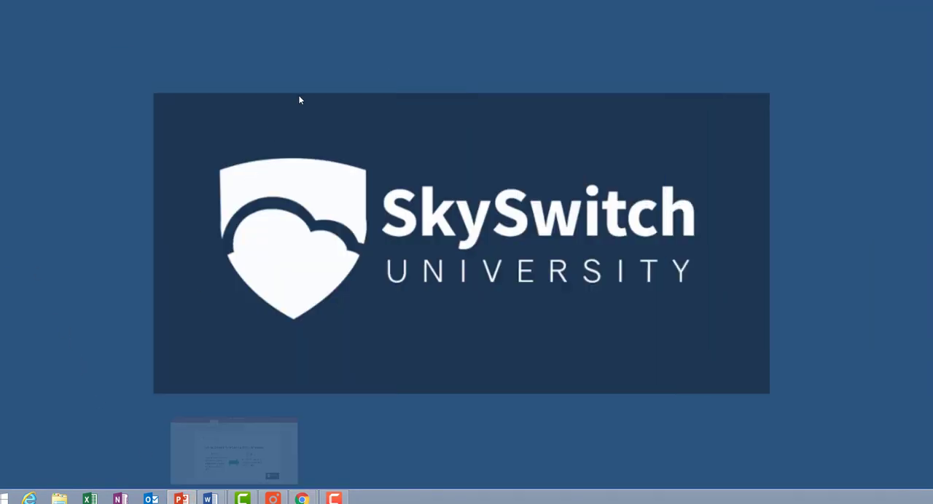
left_click(799, 109)
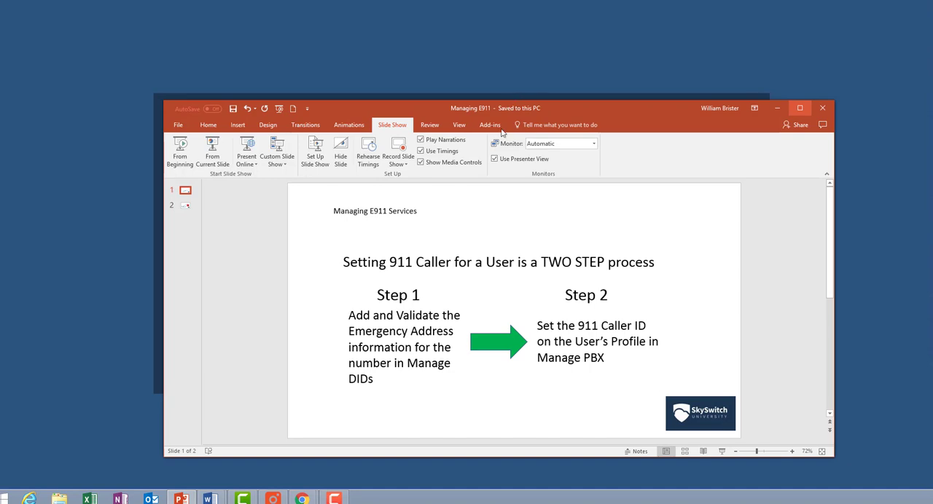
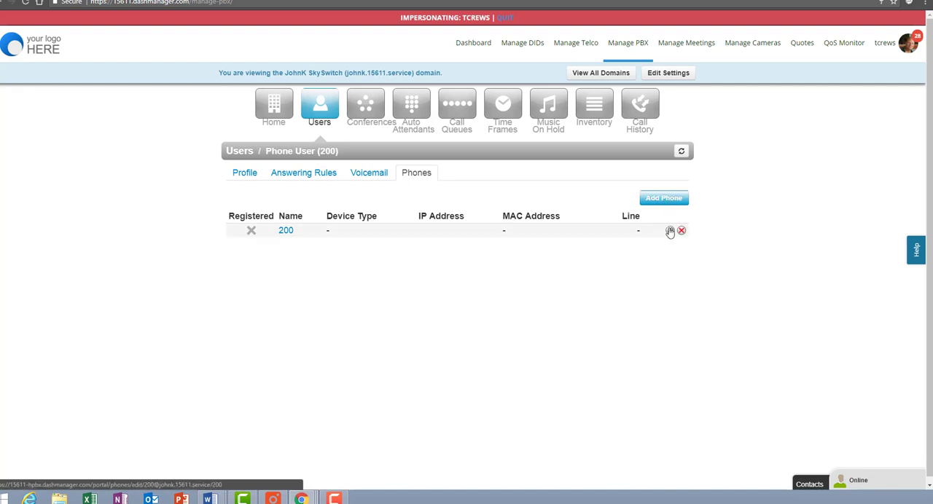
Step: Review the 911 Caller ID setting of phone 200, close it without saving, and return to the domain's user list
left_click(670, 231)
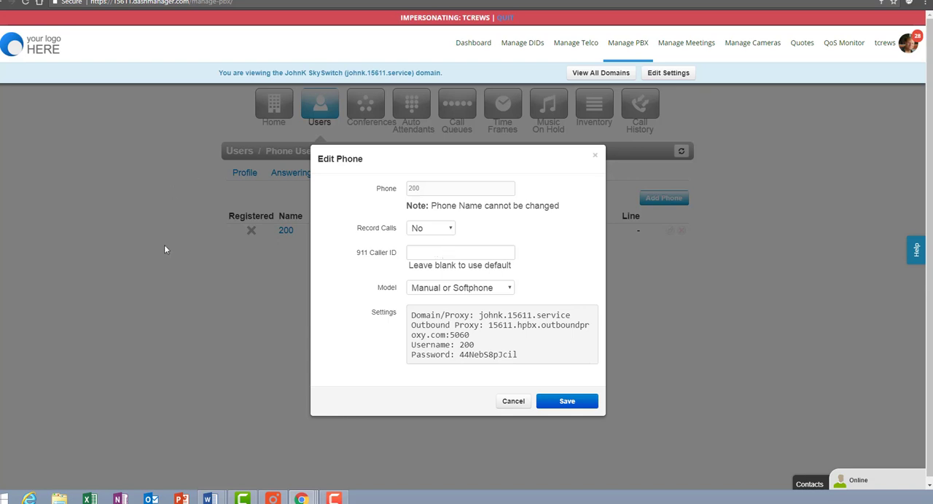
left_click(594, 156)
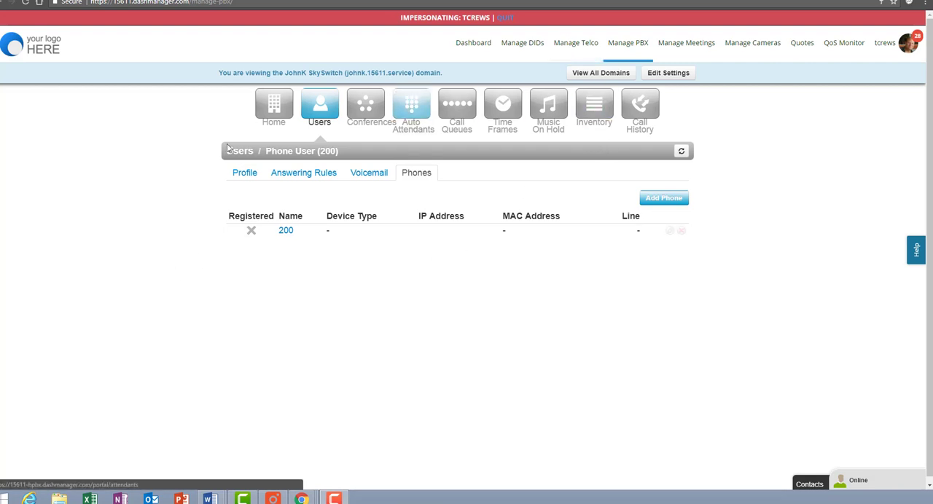
left_click(327, 113)
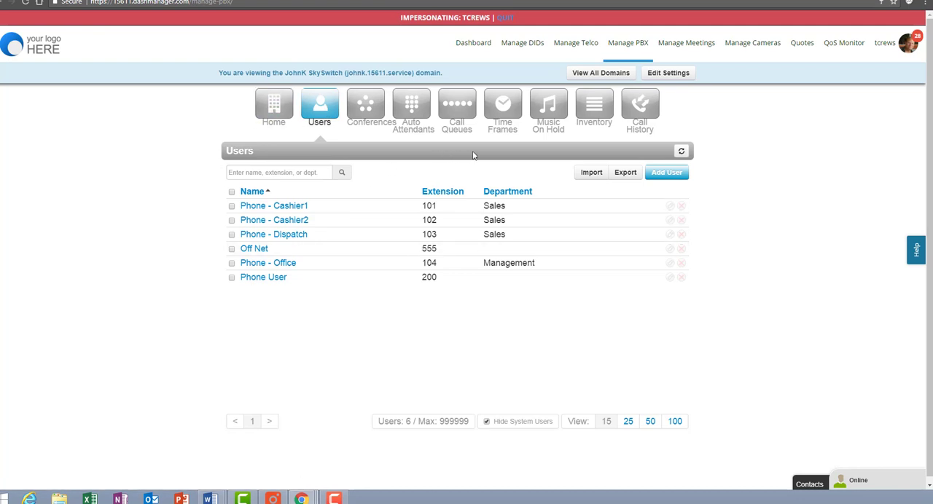
Step: Review the phone number inventory of the JohnK SkySwitch domain, then the phone number inventory across all domains
left_click(593, 117)
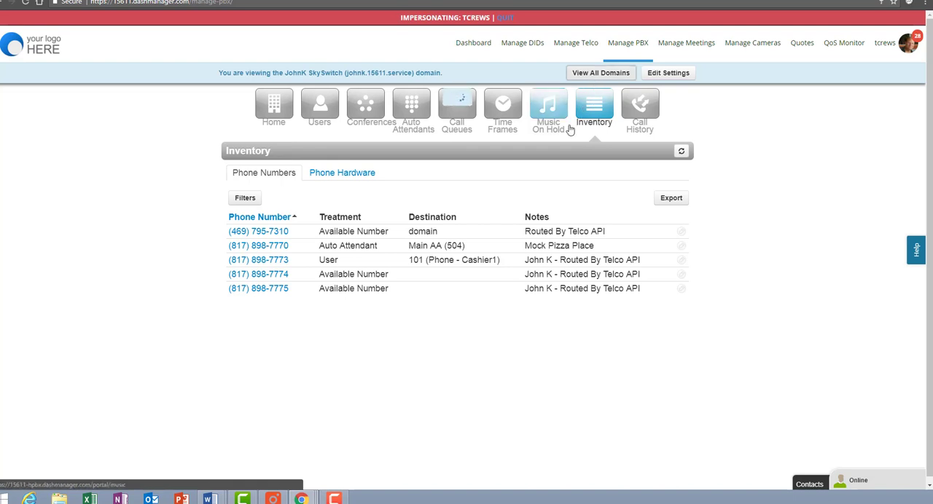
left_click(571, 129)
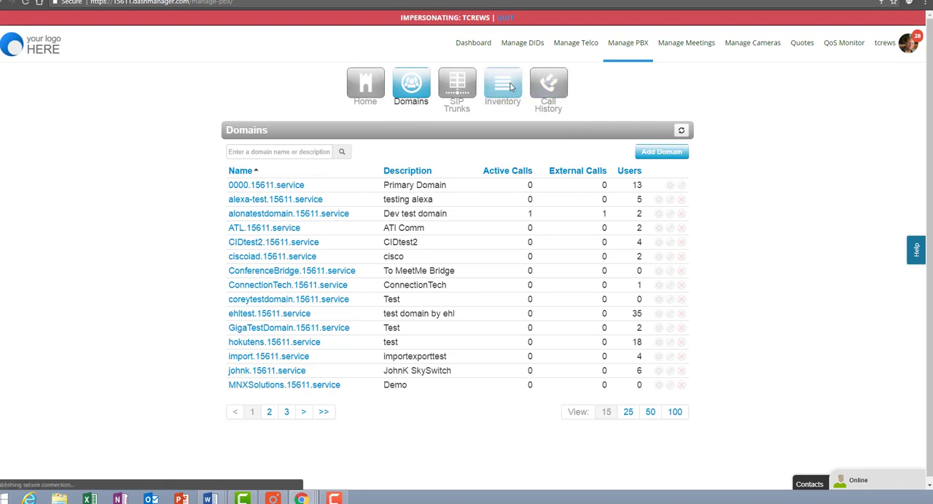
left_click(511, 86)
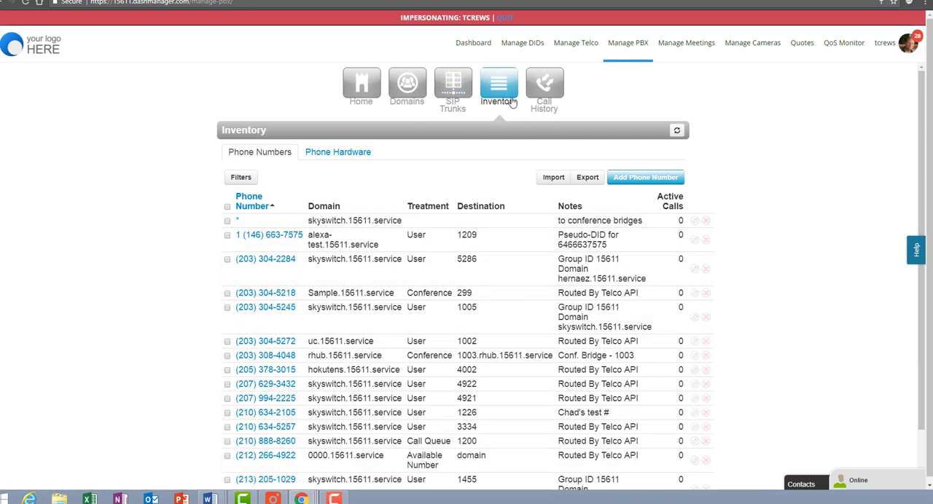
Step: Download the E911 Report from Manage DIDs and open the CSV file in Excel
left_click(534, 45)
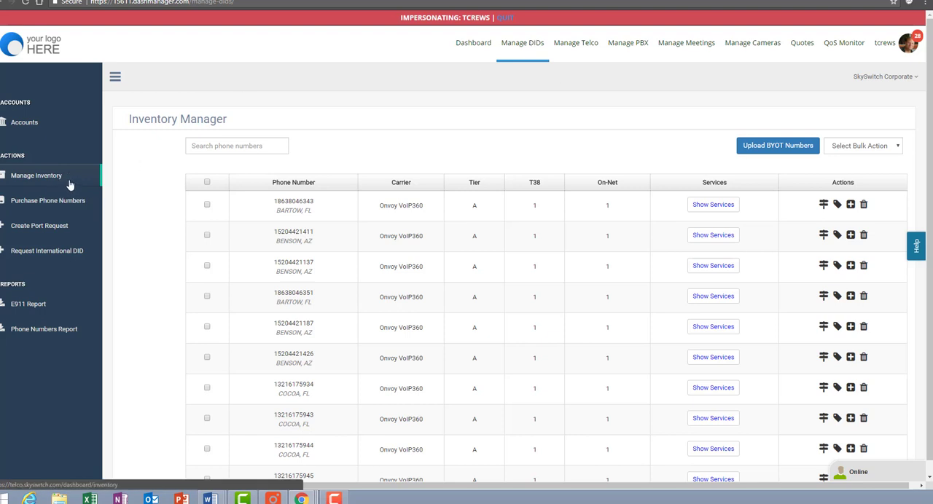
left_click(33, 306)
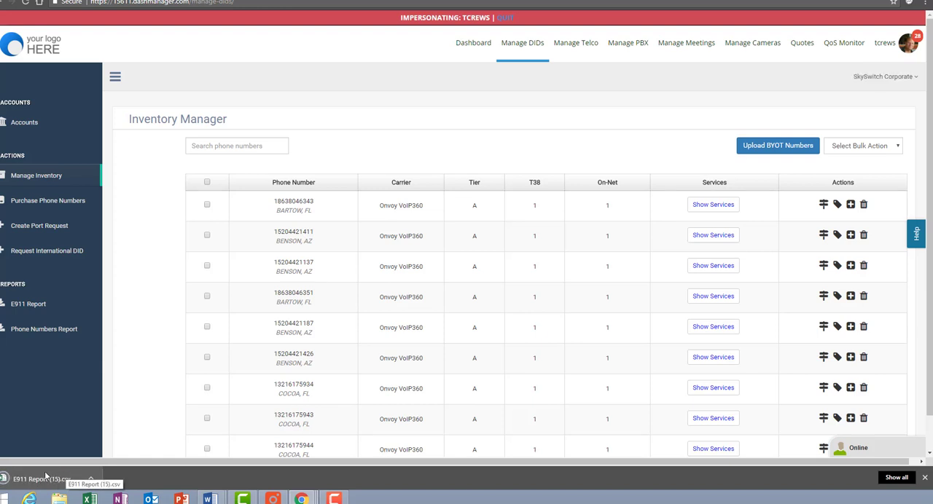
left_click(45, 479)
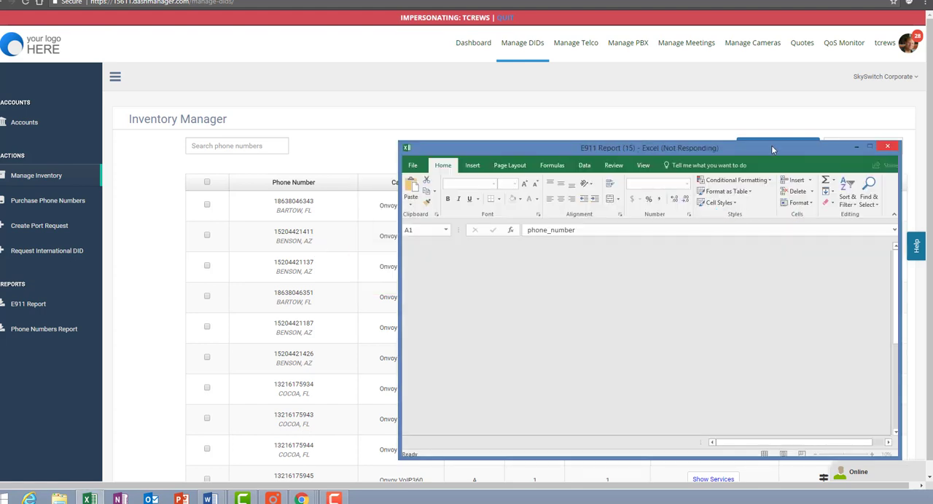
Step: Widen the E911 report's columns to examine the phone numbers and registered addresses, and close the file without saving
left_click_drag(769, 149, 636, 0)
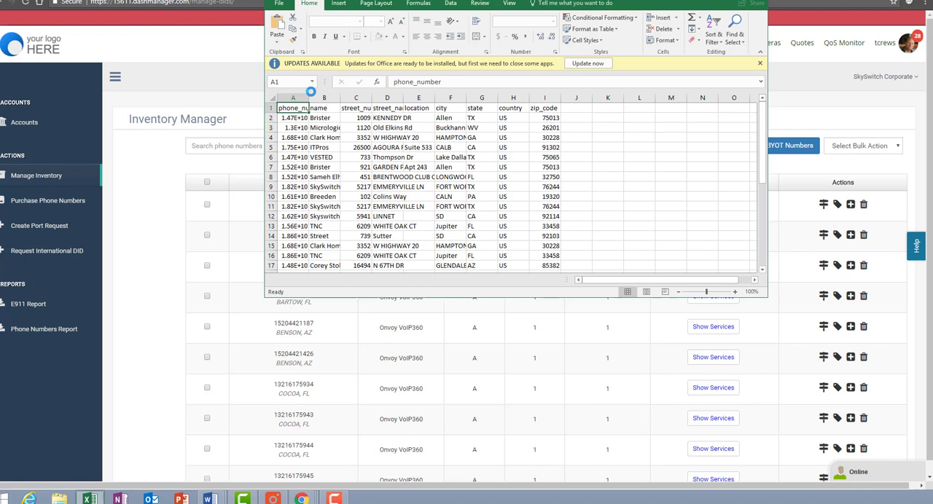
left_click_drag(308, 97, 541, 98)
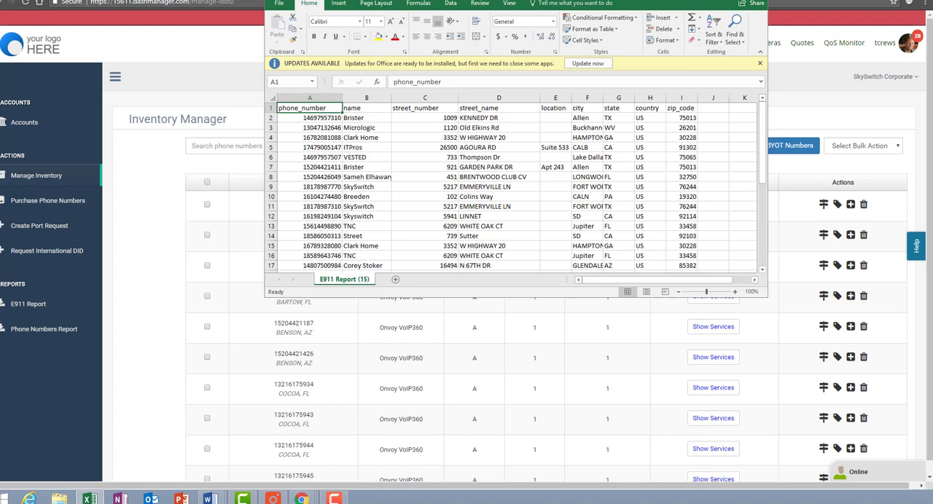
left_click(757, 0)
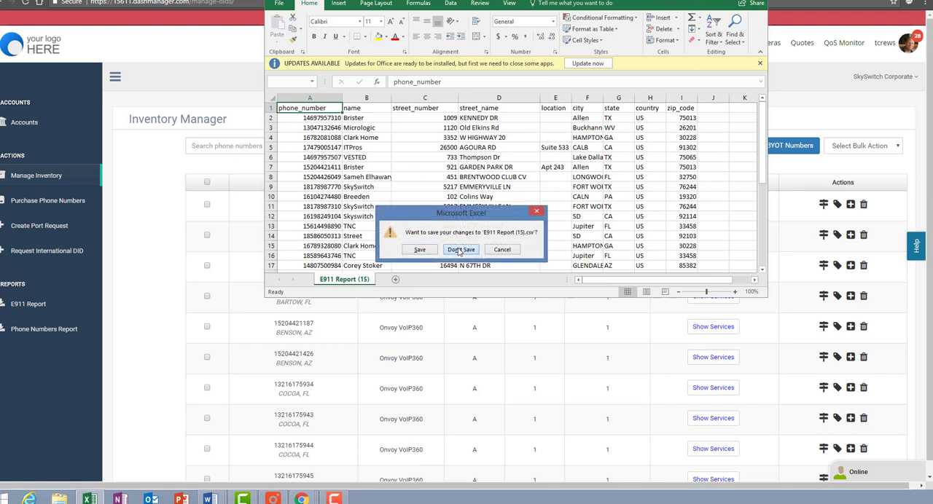
left_click(459, 250)
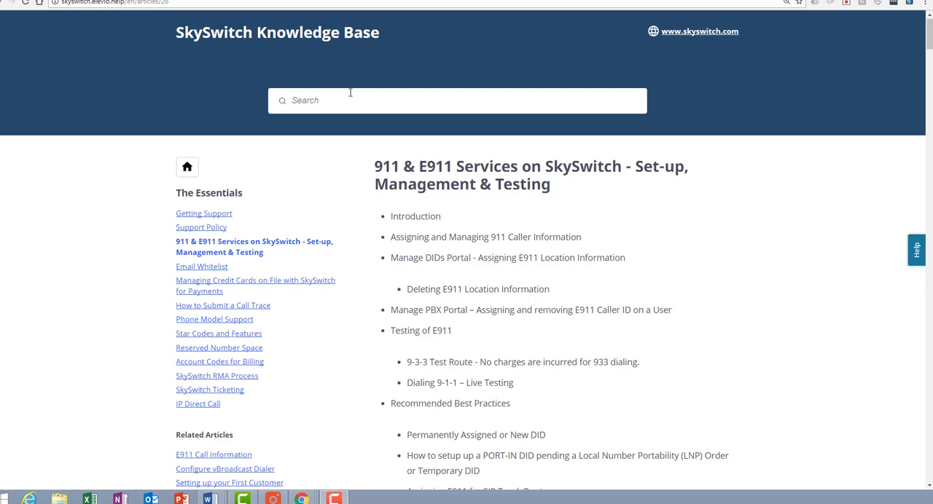
Step: Examine the title and outline of the knowledge base article "911 & E911 Services on SkySwitch - Set-up, Management & Testing"
left_click_drag(376, 165, 559, 189)
left_click(571, 193)
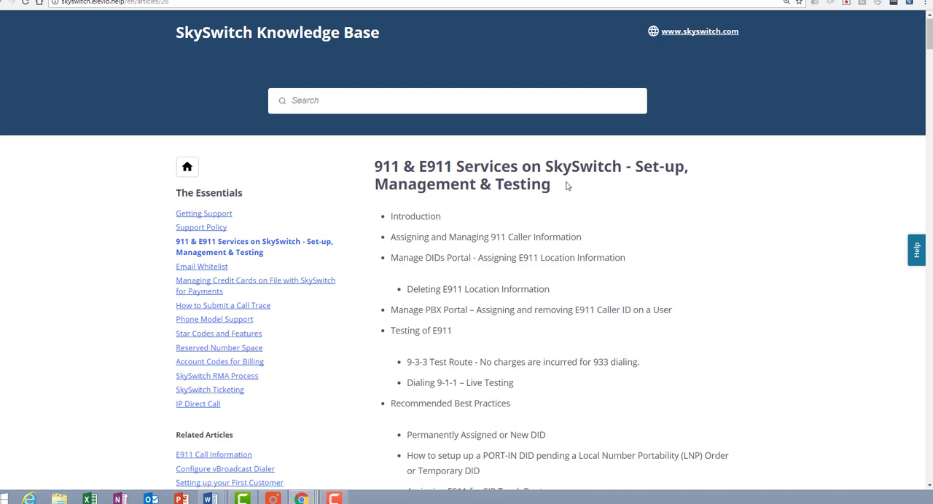
scroll(567, 185, "down", 1)
scroll(577, 197, "up", 1)
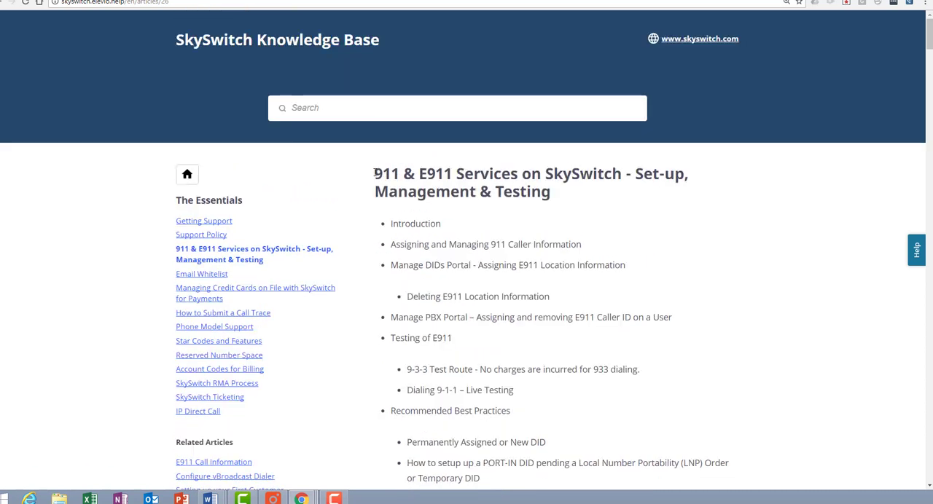